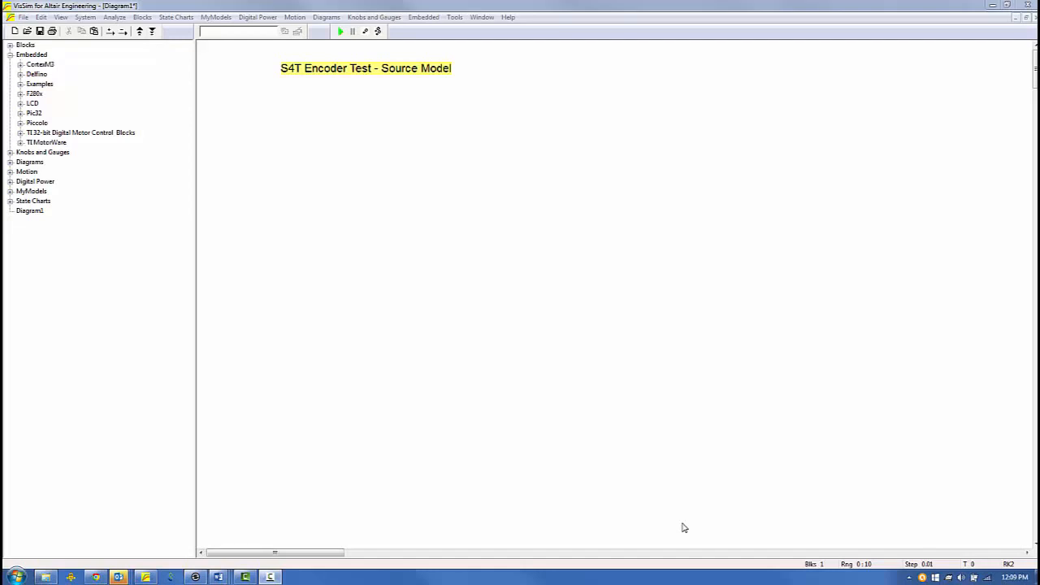
Add an F28x Config block beneath the diagram title with its clock source set to Internal Oscillator 1
left_click(20, 95)
left_click(61, 106)
left_click(343, 111)
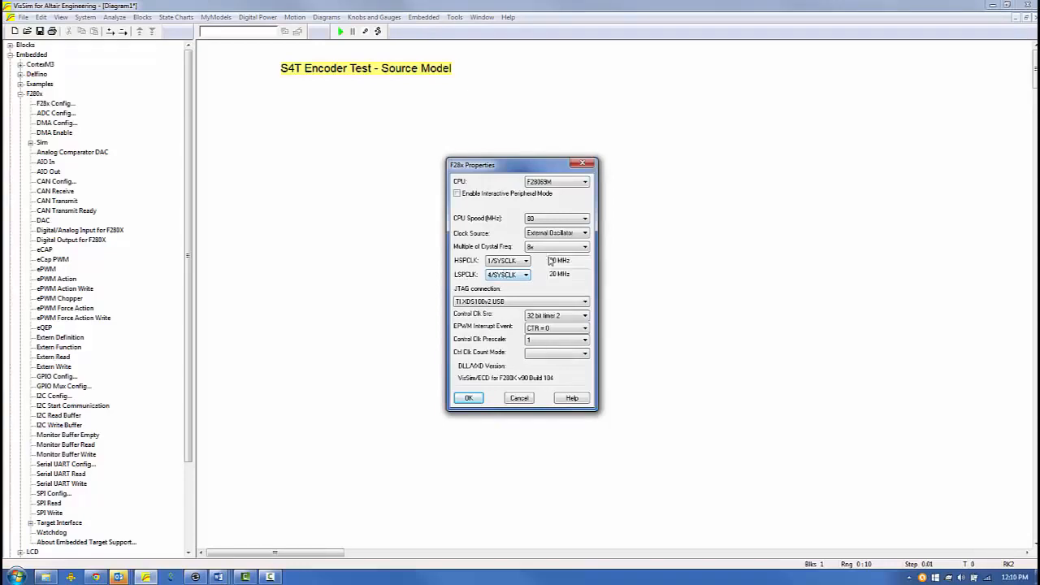
left_click(536, 233)
left_click(541, 249)
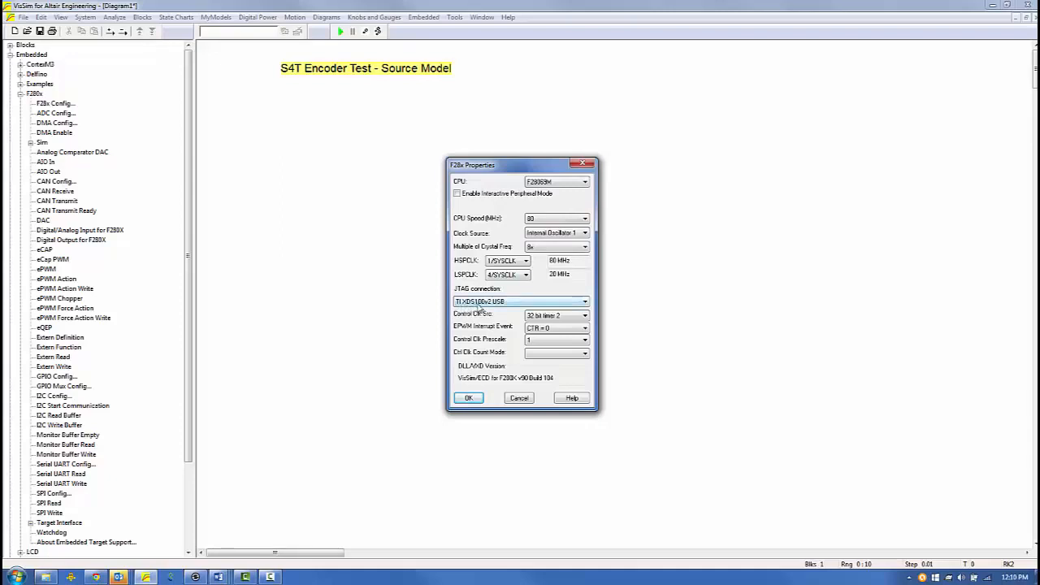
left_click(471, 398)
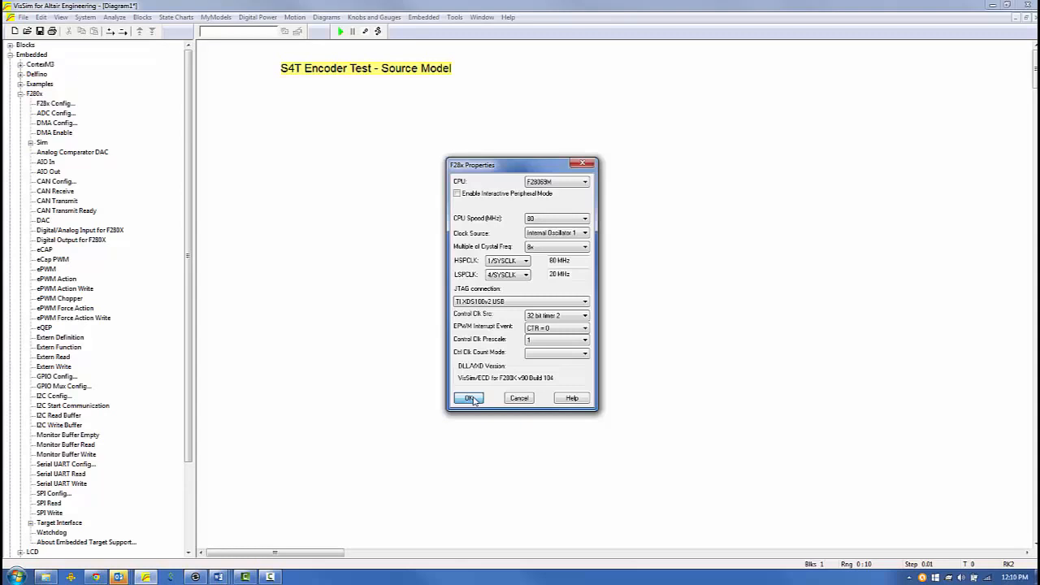
left_click_drag(377, 101, 374, 97)
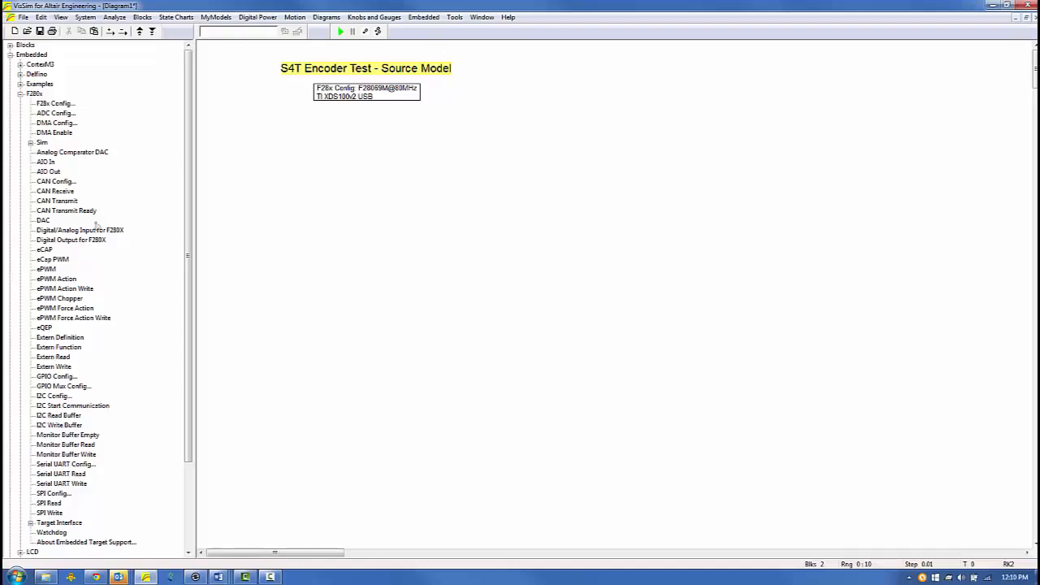
Add an F280x eQEP block beneath the F28x Config block and accept its encoder properties
left_click_drag(44, 328, 316, 132)
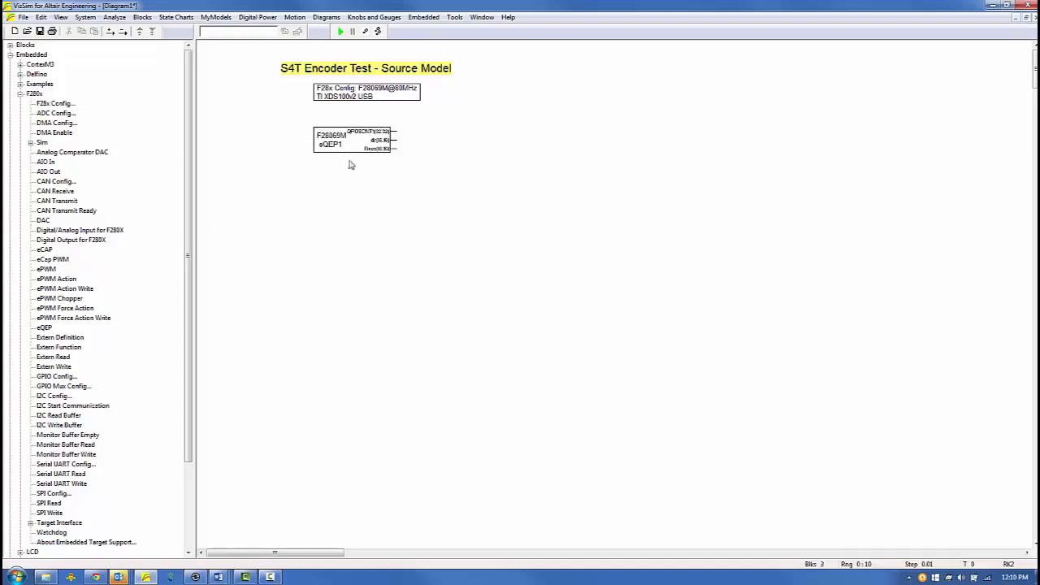
double_click(351, 146)
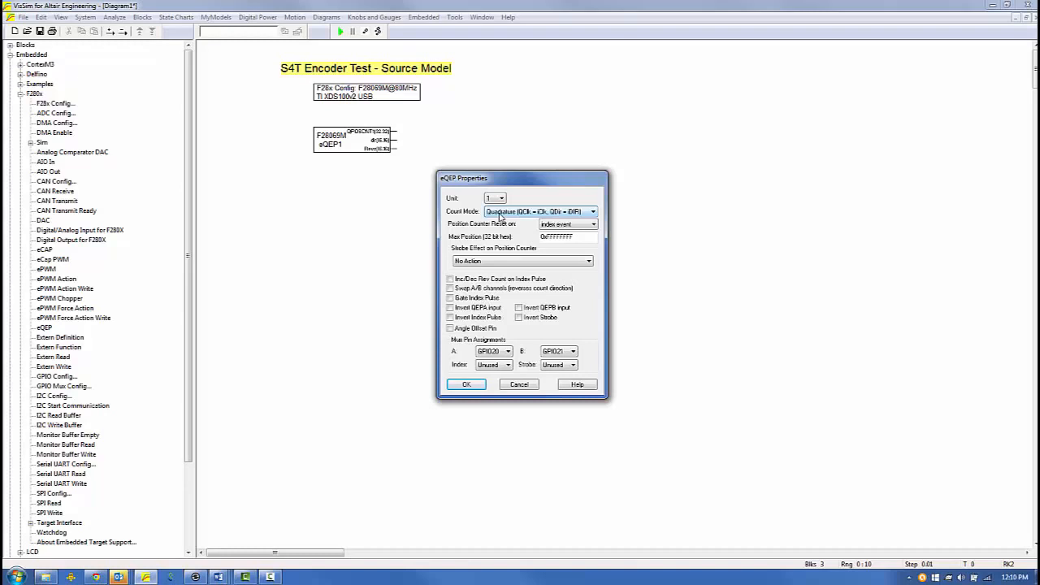
left_click(473, 387)
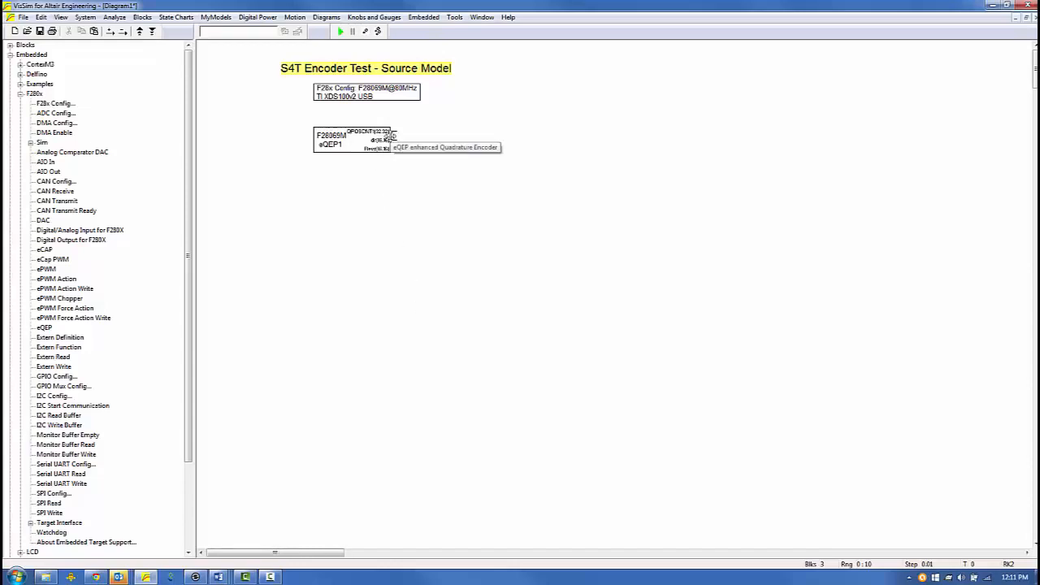
Add a Fixed Point gain block to the diagram beside the eQEP block's outputs
left_click(20, 94)
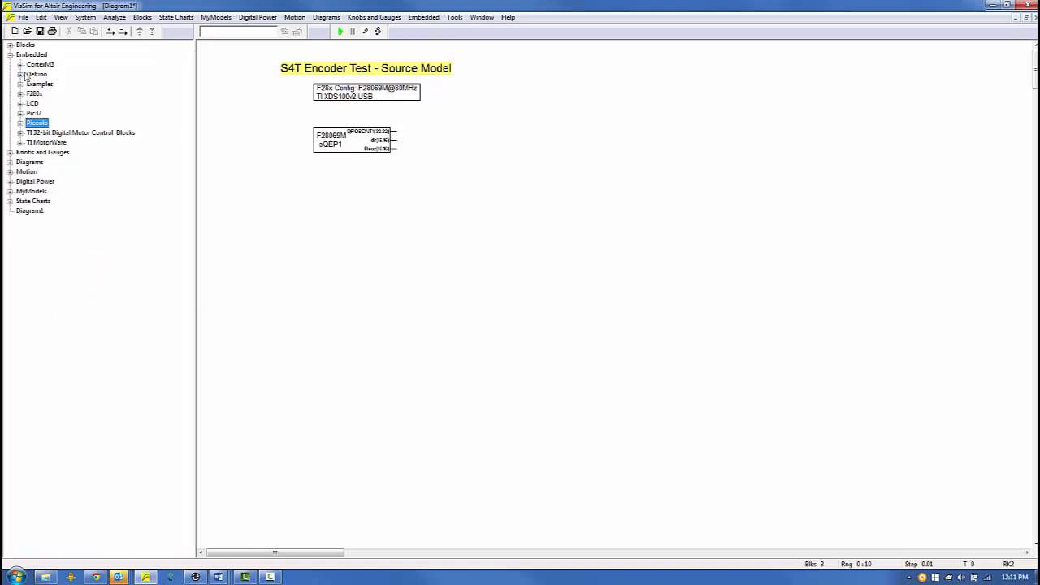
left_click(10, 46)
double_click(39, 114)
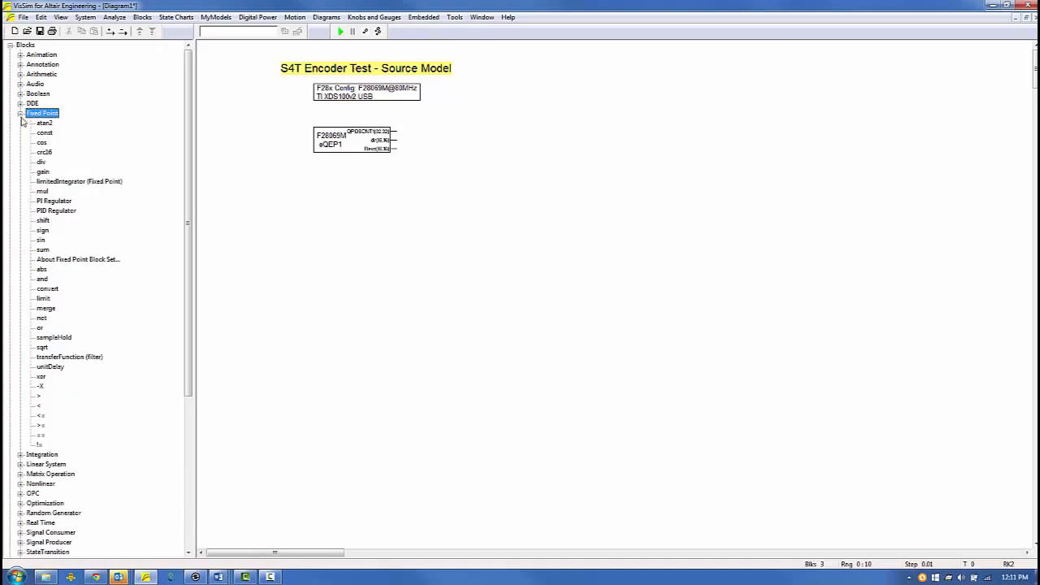
left_click_drag(47, 173, 437, 144)
Set the gain block to 360/1024 with a 10-bit radix point and wire the eQEP position count output into it
double_click(457, 145)
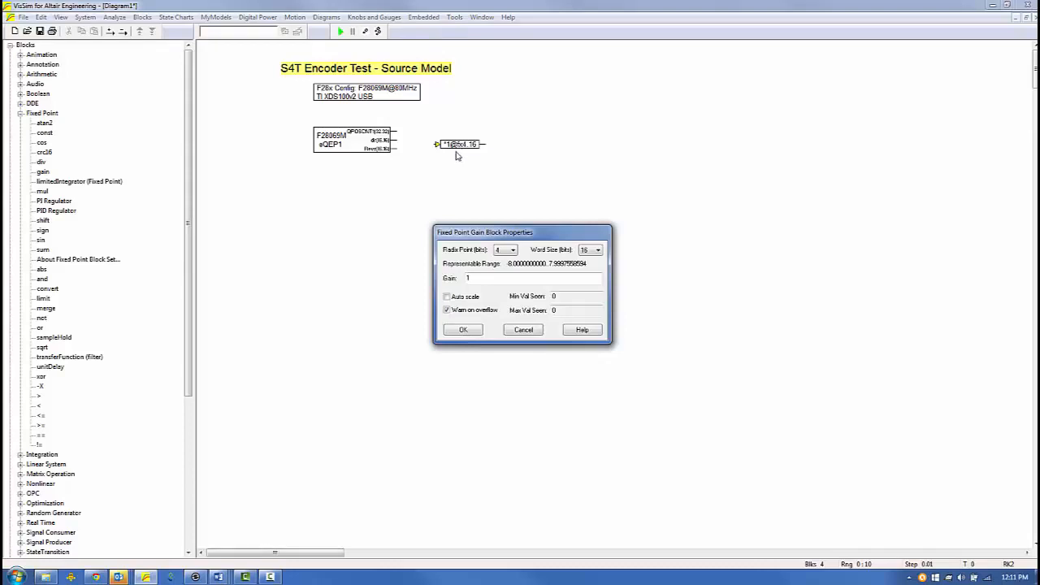
double_click(487, 278)
type("360/1024")
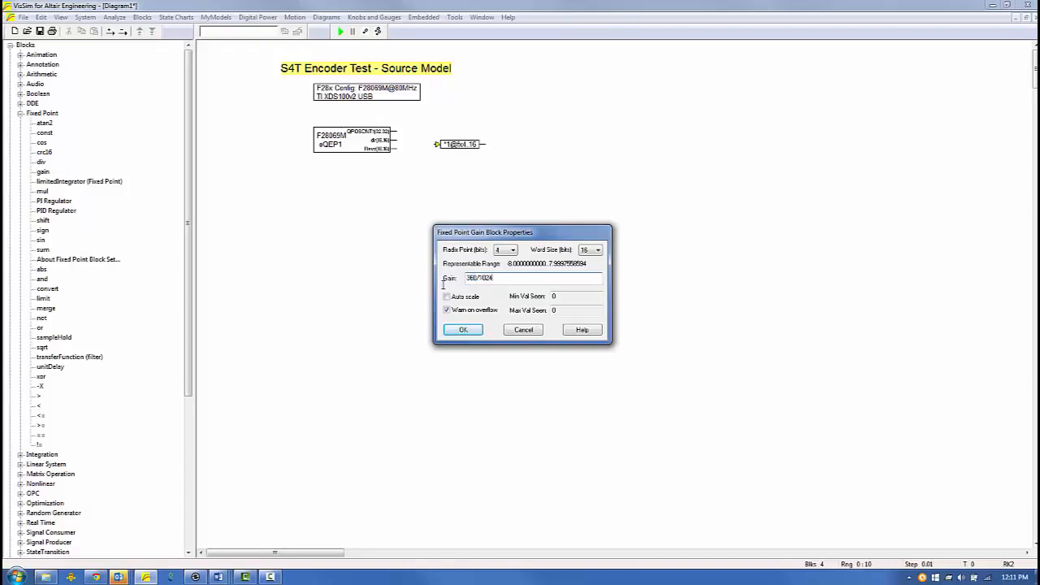
left_click(513, 251)
left_click(499, 330)
left_click(463, 329)
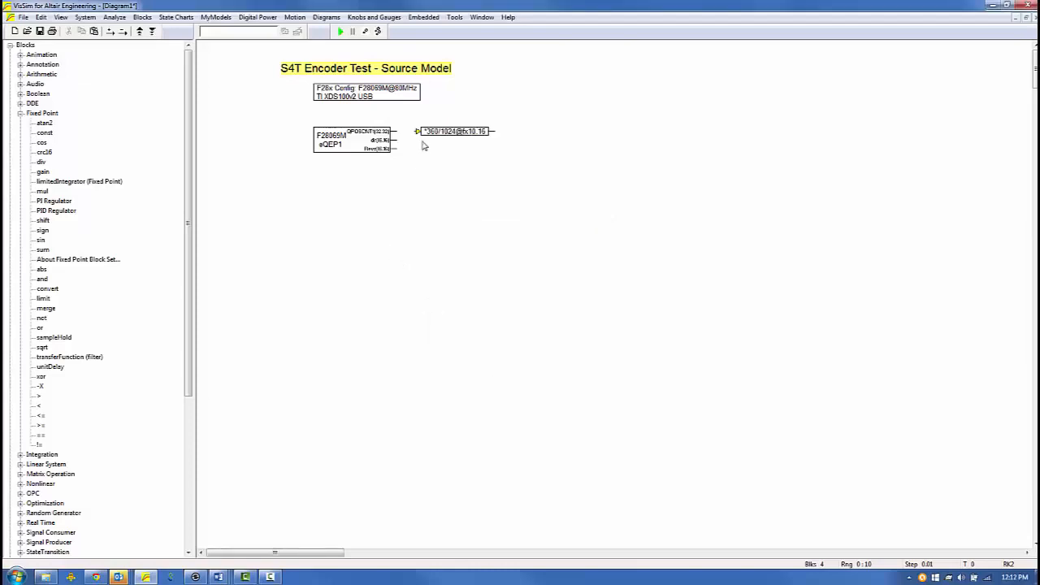
left_click_drag(417, 132, 411, 134)
Group the eQEP and gain blocks into a compound block named S4T Encoder
left_click_drag(300, 120, 489, 186)
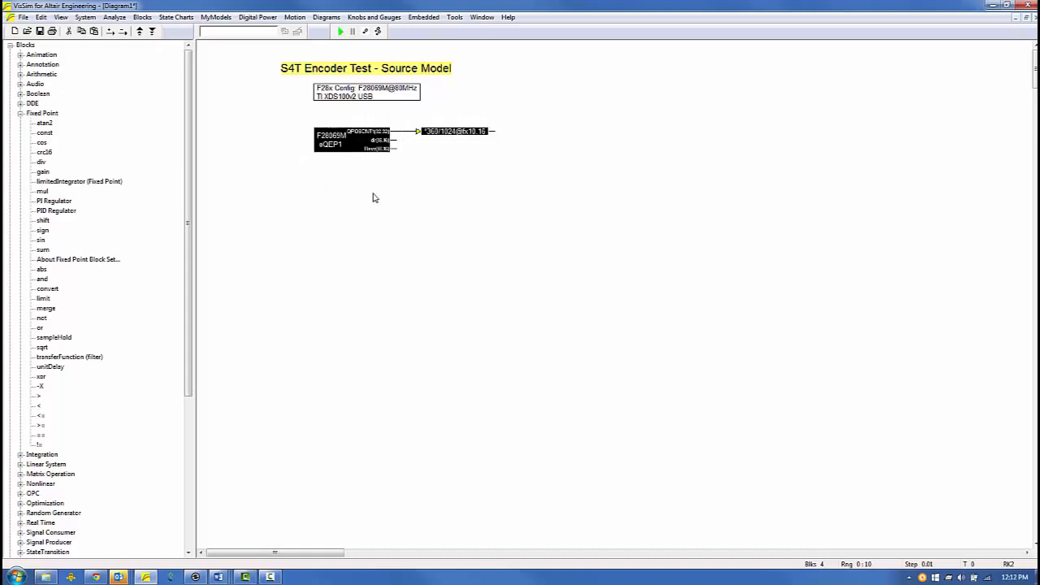
right_click(359, 146)
left_click(408, 286)
type("S4T Encoder")
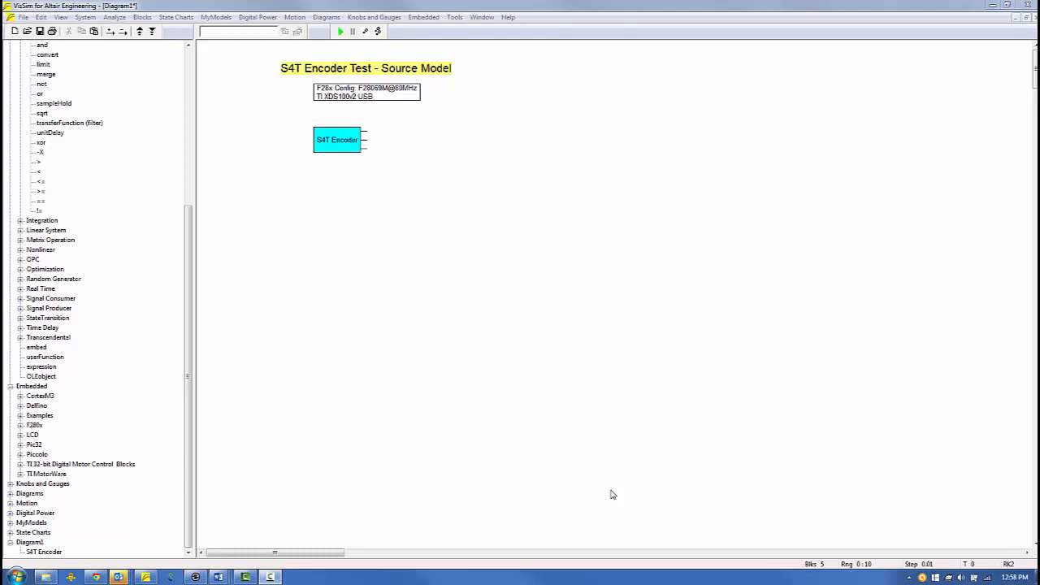
Label the S4T Encoder compound's first output Degrees and its second output Direction
right_click(363, 138)
type("Dept")
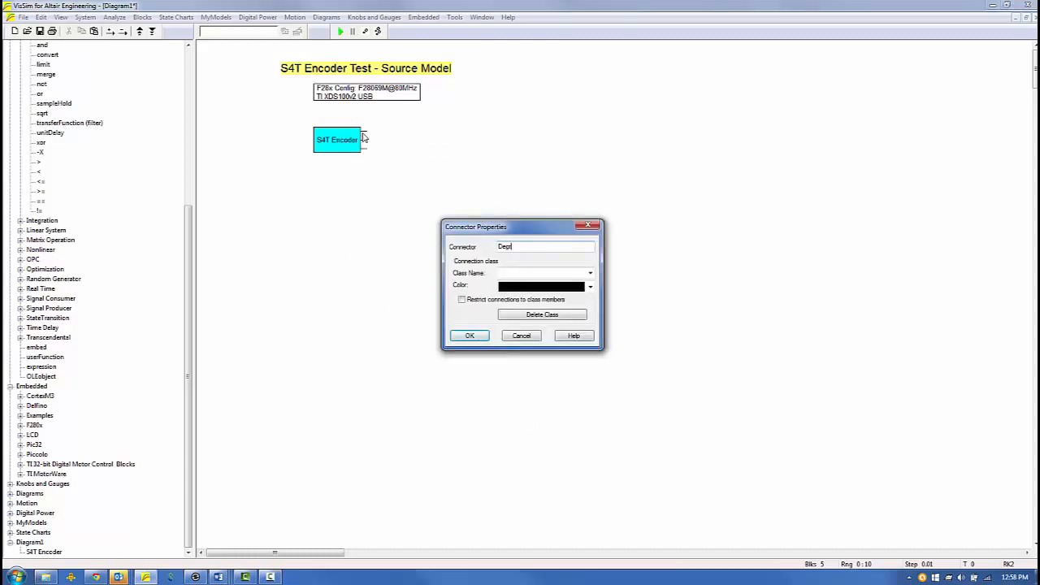
type("ees")
key("Return")
right_click(384, 144)
type("Direction")
key("Return")
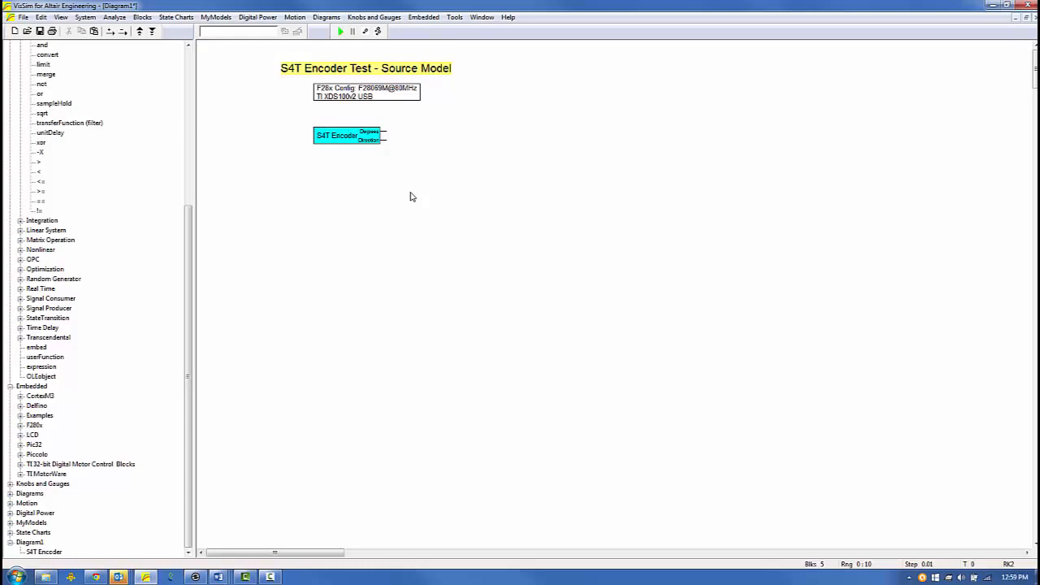
Add a plot block beside the S4T Encoder compound and connect the Degrees output to its first input
left_click(142, 17)
mouse_move(172, 208)
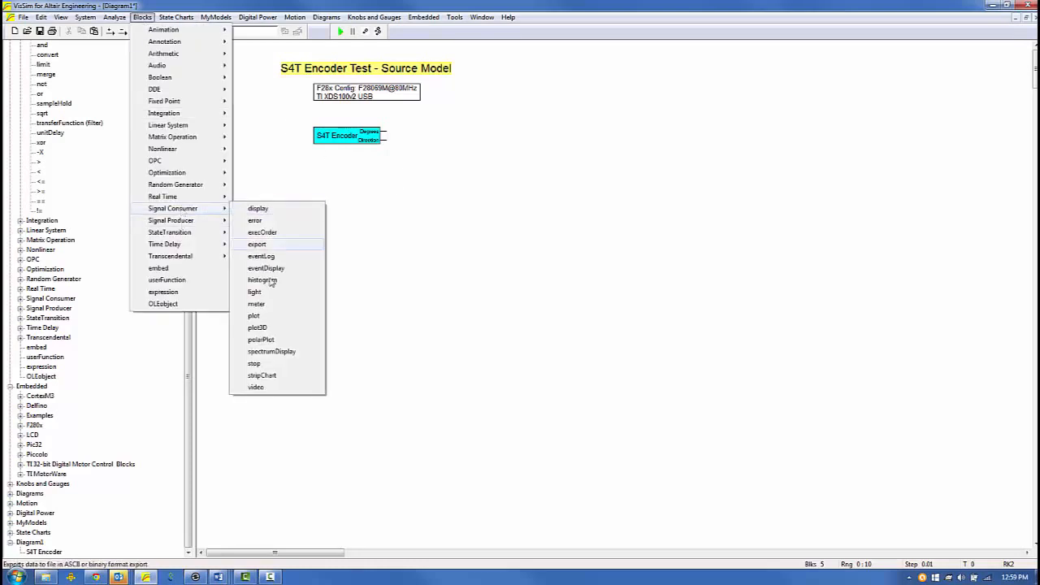
left_click(253, 315)
left_click(407, 130)
left_click_drag(385, 131, 415, 131)
Place a second plot below the first and connect the Direction output to its first input
left_click(421, 227)
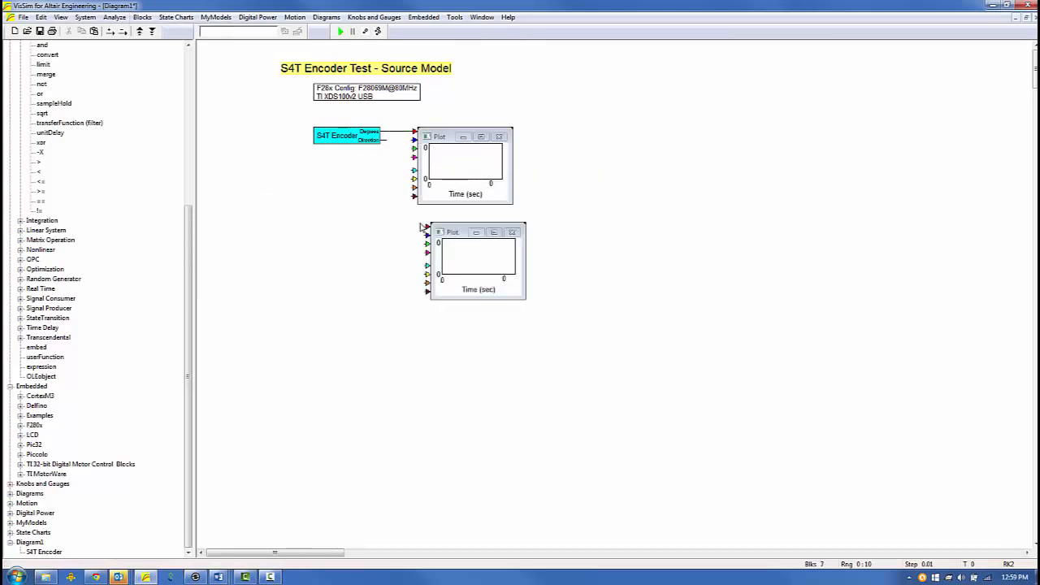
left_click_drag(421, 227, 407, 218)
left_click_drag(382, 140, 414, 216)
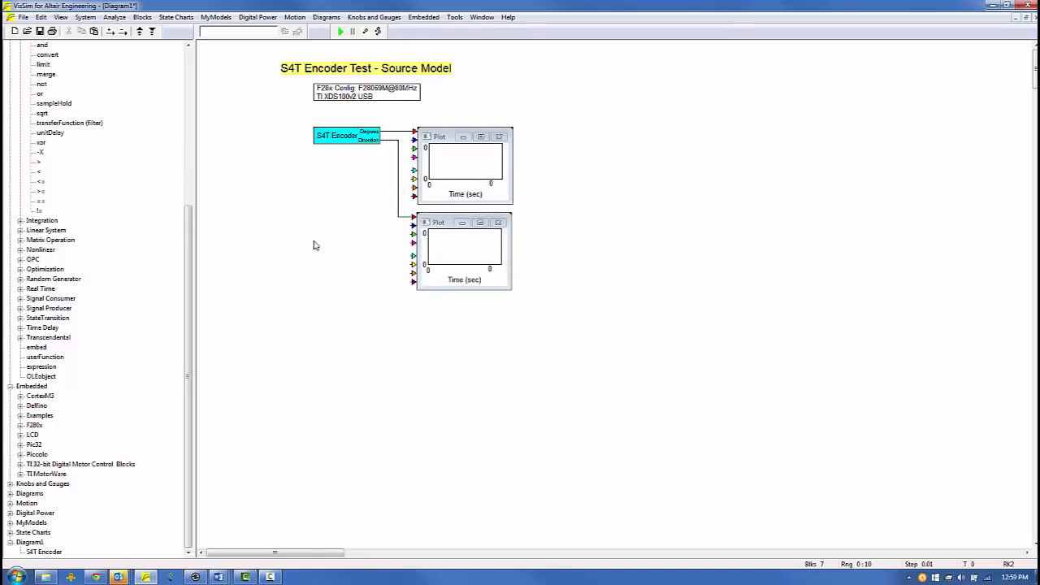
Save the diagram as S4TEncoderExample
left_click(24, 17)
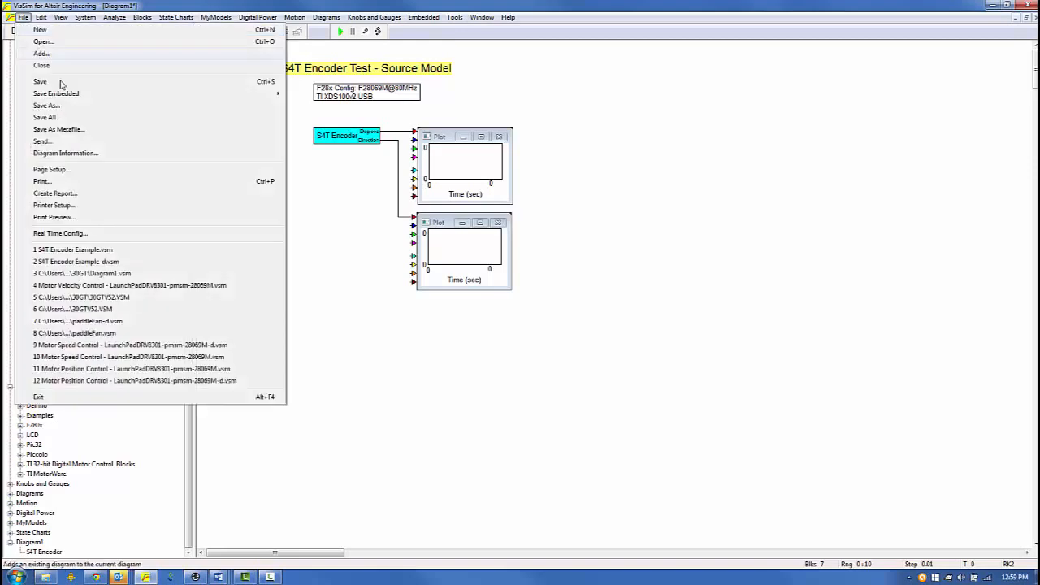
left_click(242, 211)
type("S4TEncoderExample")
key("Return")
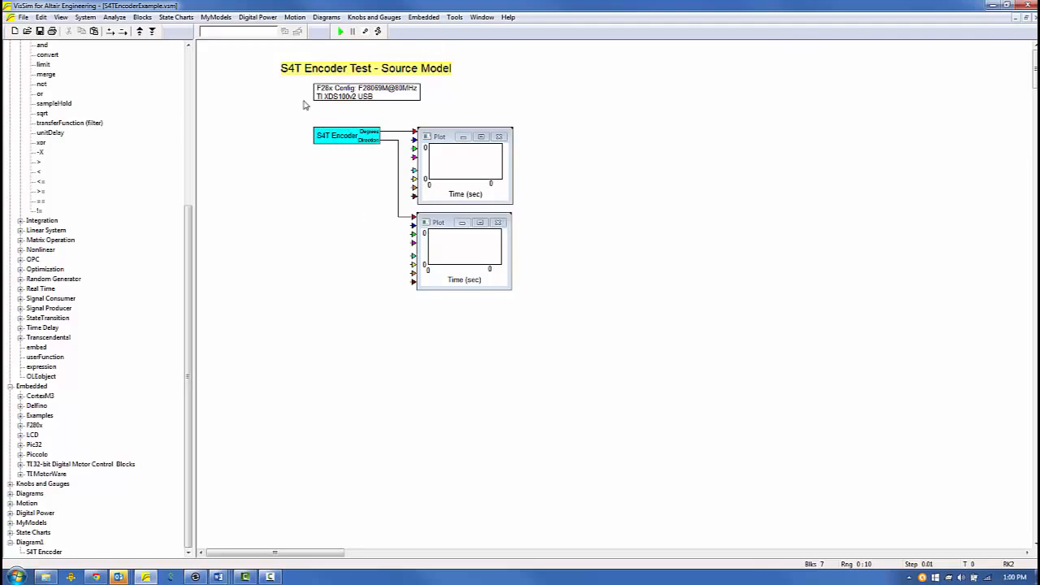
Compile target code for the S4T Encoder compound with the VisSim Communication Interface included, and close the code generation settings
left_click(333, 134)
left_click(455, 17)
left_click(470, 29)
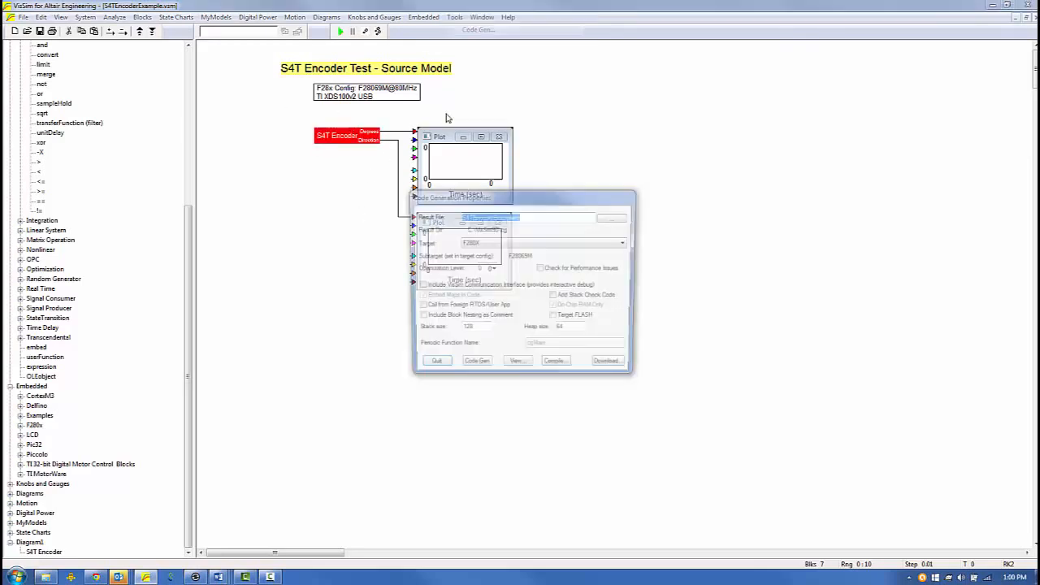
left_click(442, 290)
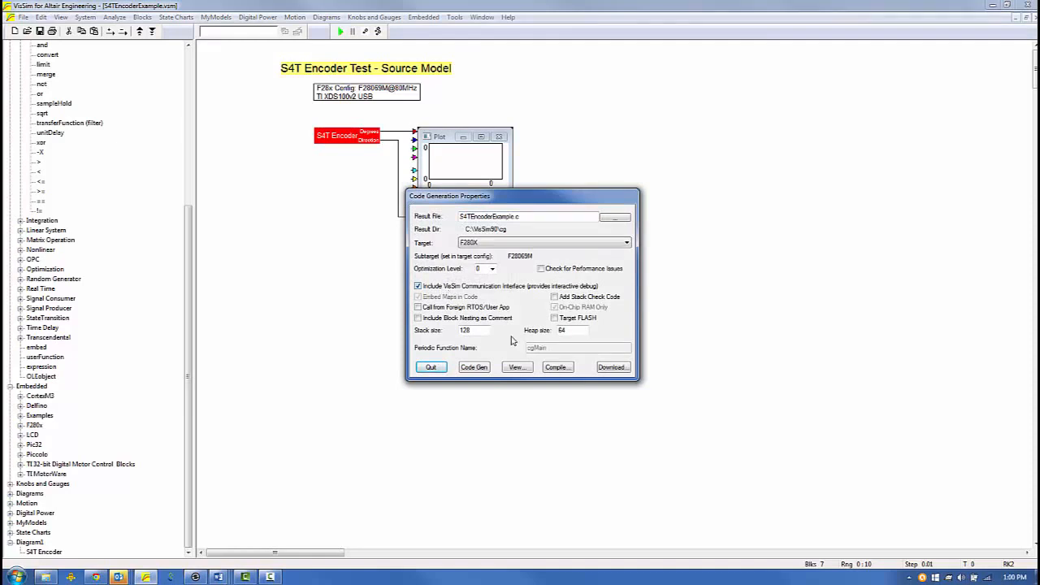
left_click(557, 367)
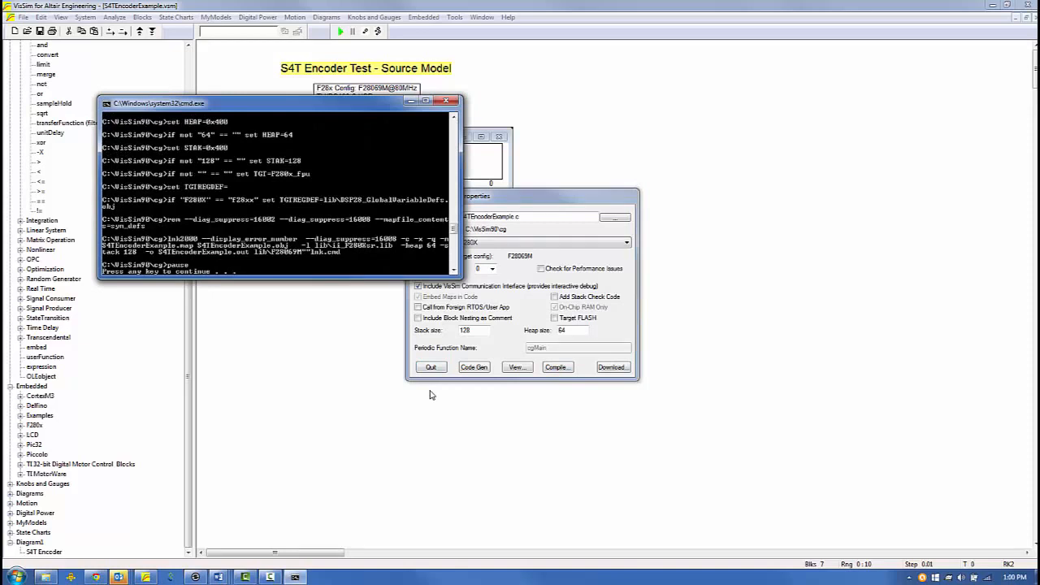
key("Return")
left_click(431, 367)
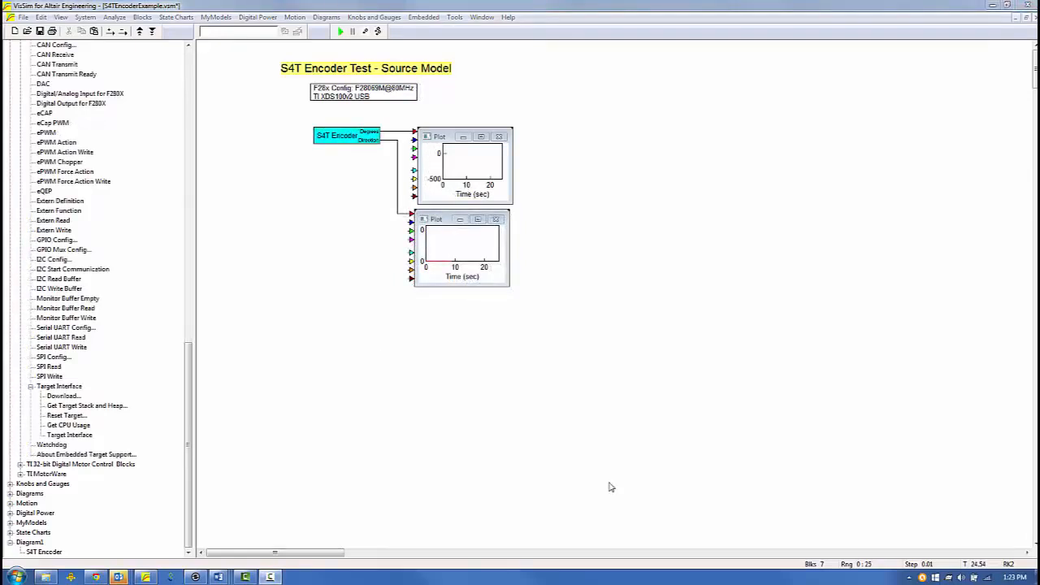
Change the diagram title to "S4T Encoder Test - Debug Model"
double_click(402, 68)
type("Debug")
left_click(571, 135)
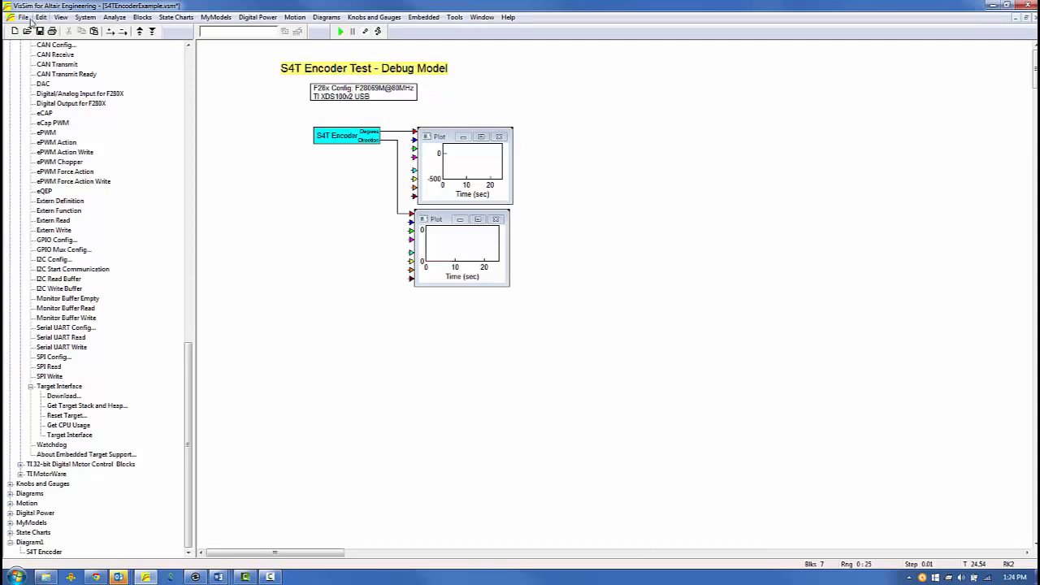
Save the debug diagram as a separate file named S4TEncoderExample-d, replacing the existing file
left_click(24, 17)
left_click(49, 106)
left_click(253, 238)
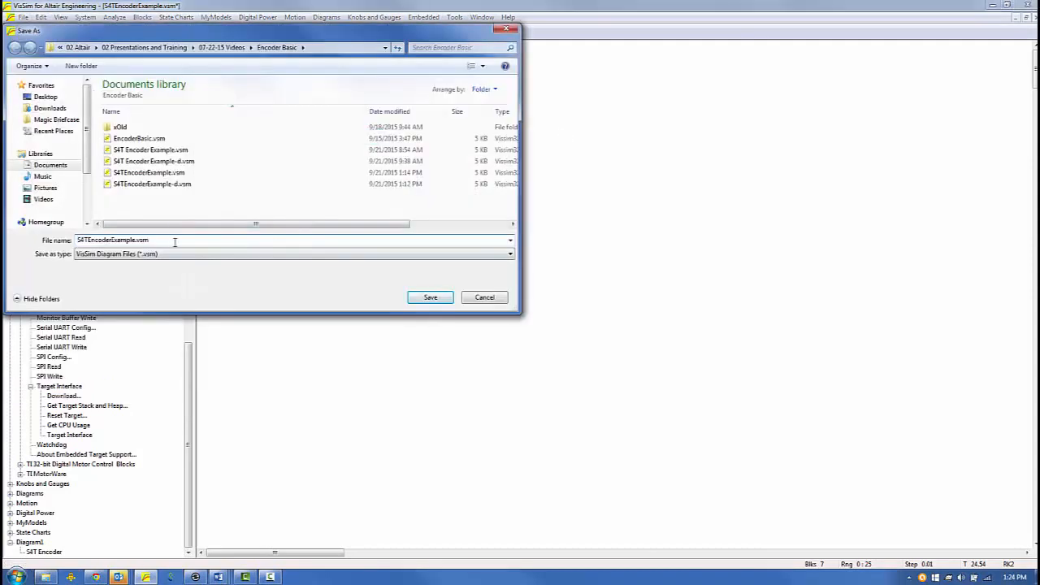
key("BackSpace")
key("BackSpace")
key("BackSpace")
key("BackSpace")
type("-d")
left_click(424, 294)
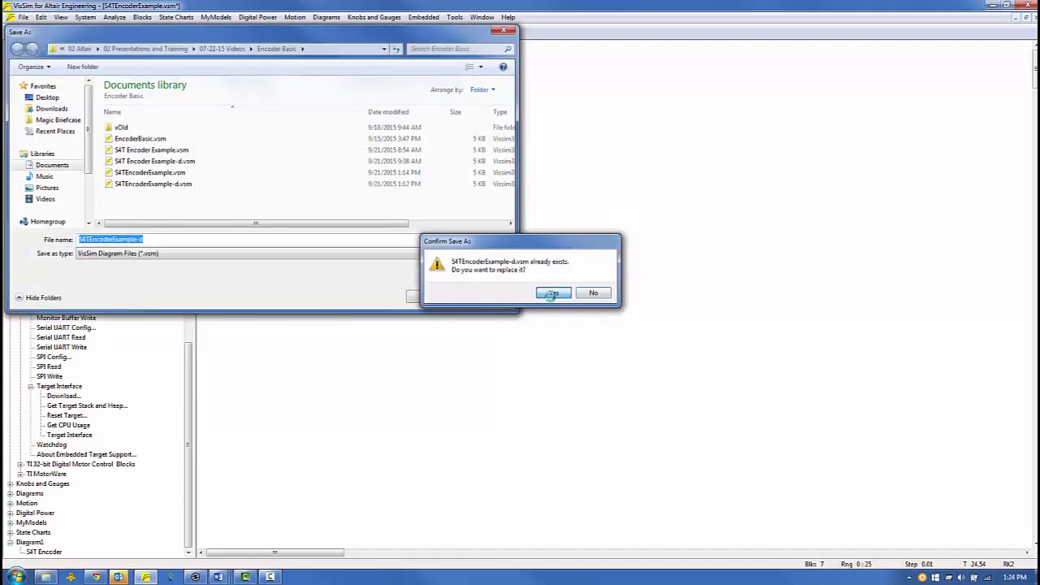
left_click(553, 293)
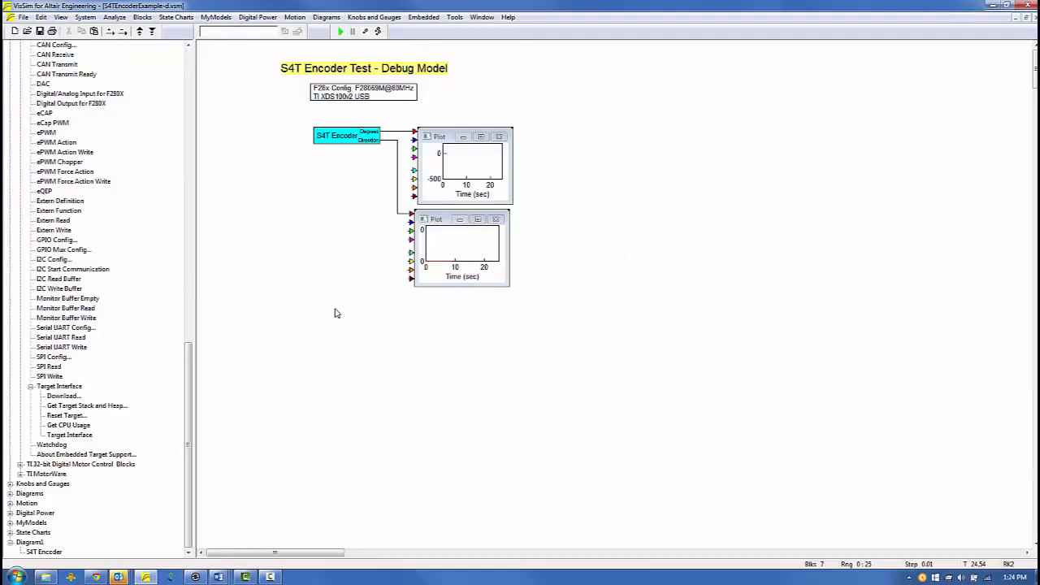
Add a Target Interface block for S4TEncoderExample.out, accept its properties and position it just below the S4T Encoder compound
left_click(78, 435)
left_click(301, 178)
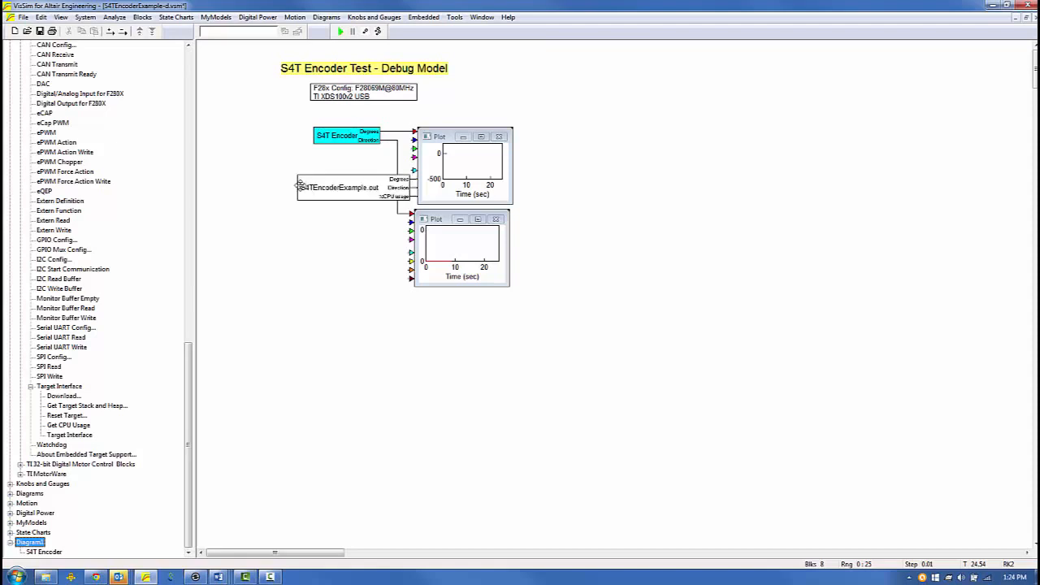
right_click(358, 189)
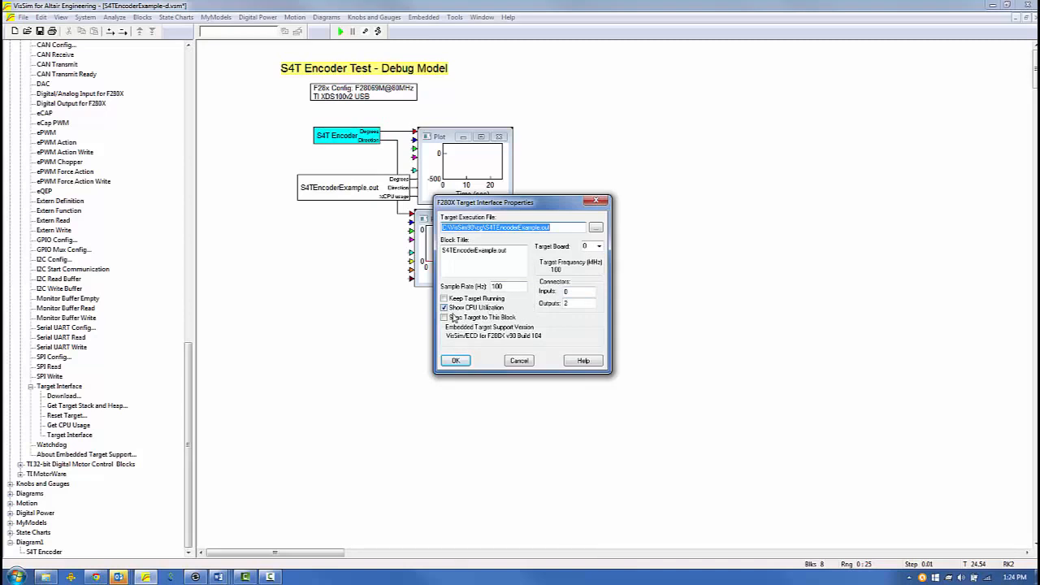
left_click(459, 361)
left_click_drag(377, 188, 337, 175)
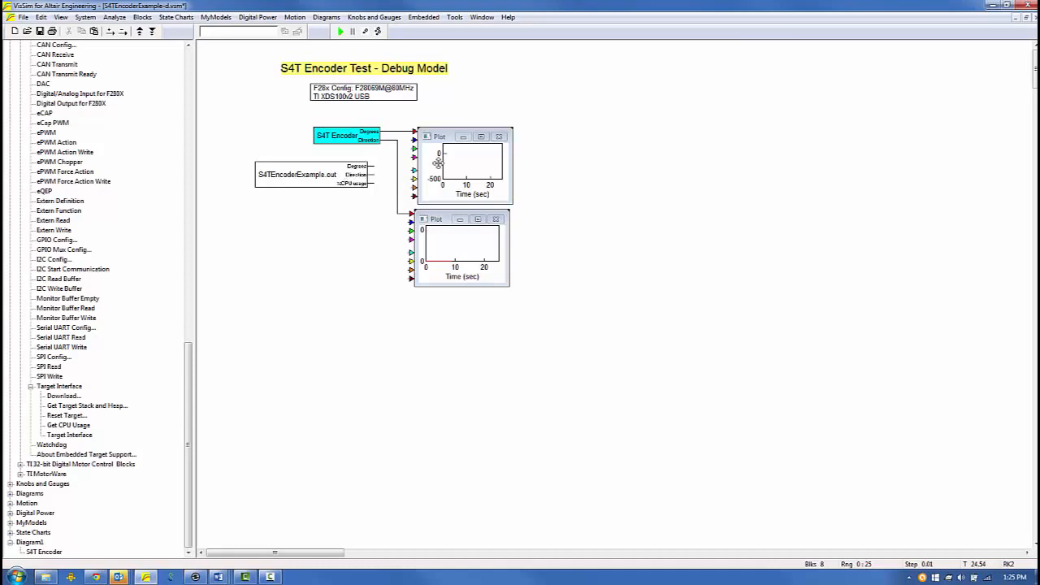
Disconnect both plots from the S4T Encoder compound and wire them to the target interface's Degrees and Direction outputs
left_click_drag(461, 177, 468, 273)
right_click(462, 265)
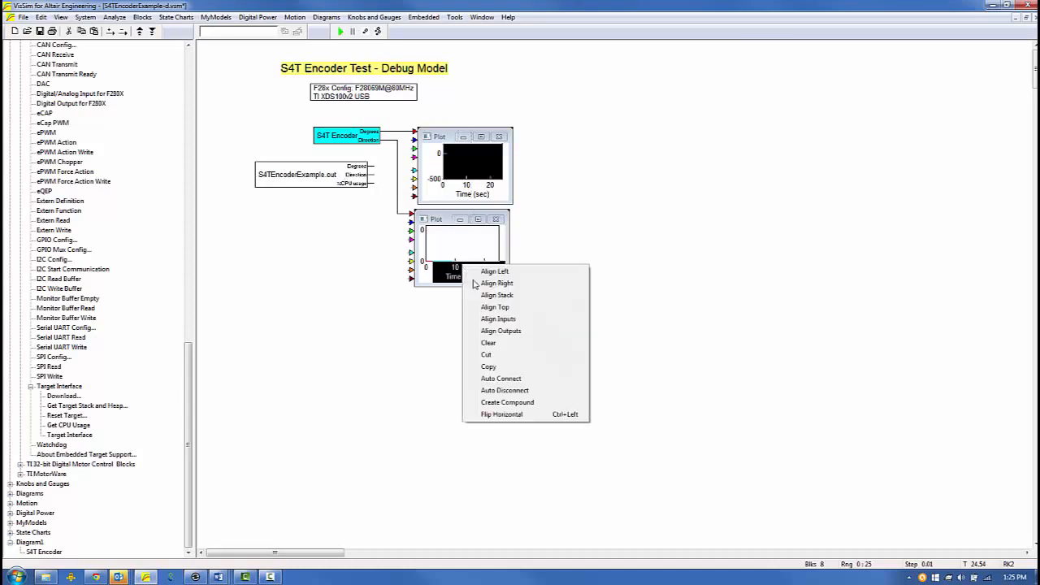
left_click(510, 395)
left_click_drag(376, 160, 383, 166)
left_click_drag(412, 214, 374, 177)
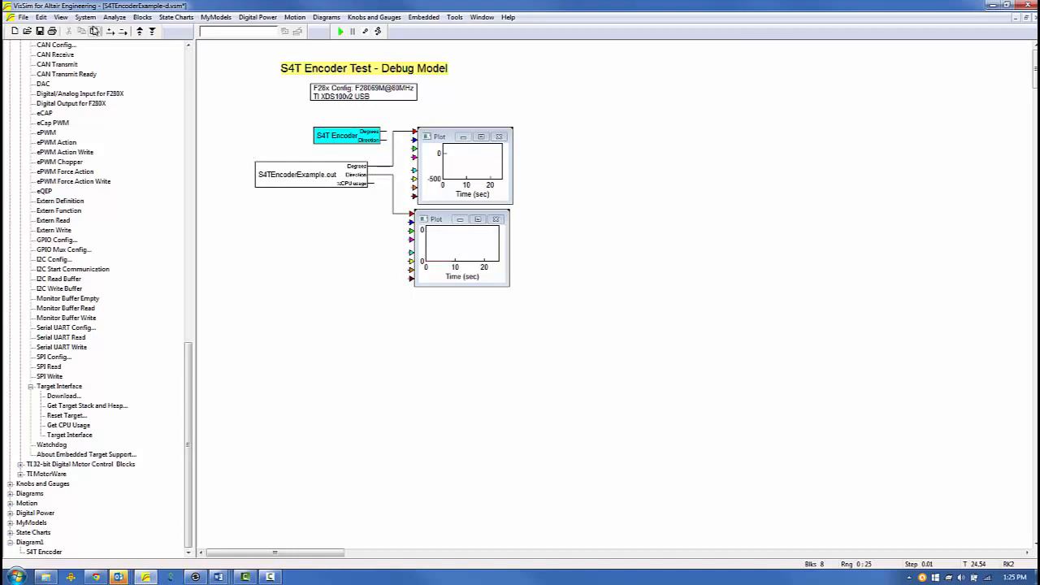
Accept the simulation range settings in the system properties and run the debug model on the target twice
left_click(85, 18)
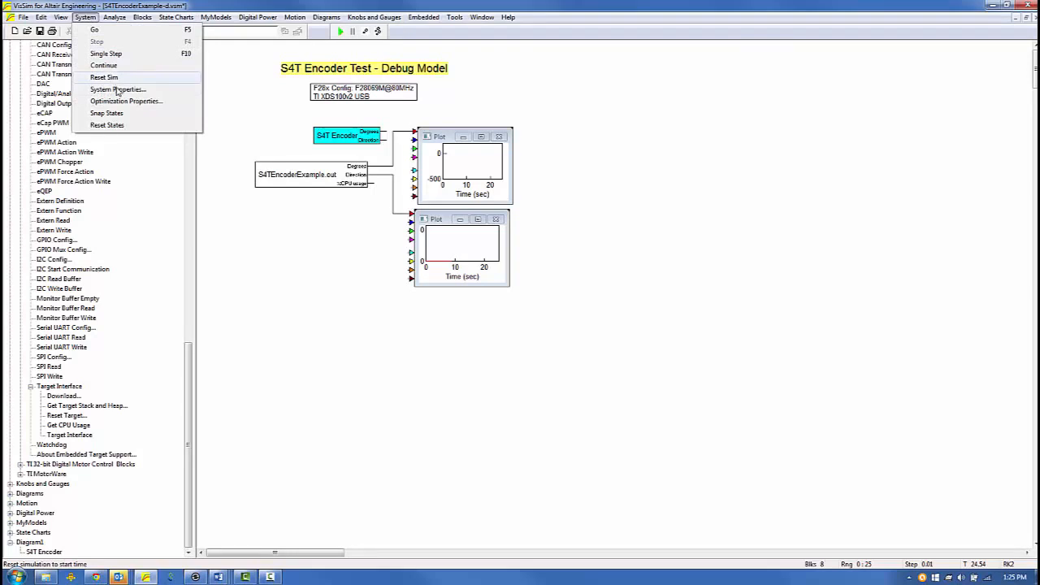
left_click(118, 90)
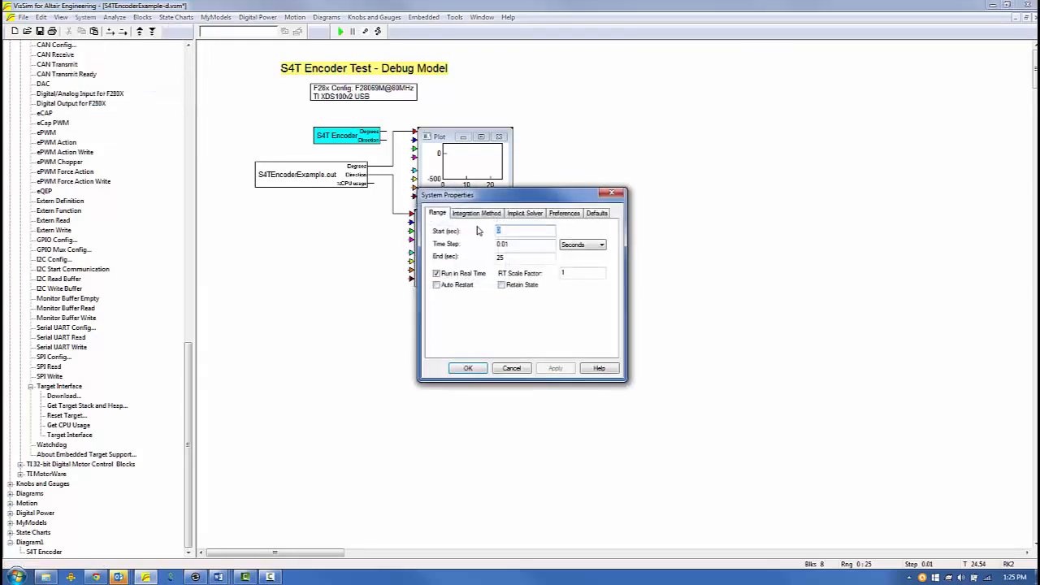
left_click(468, 369)
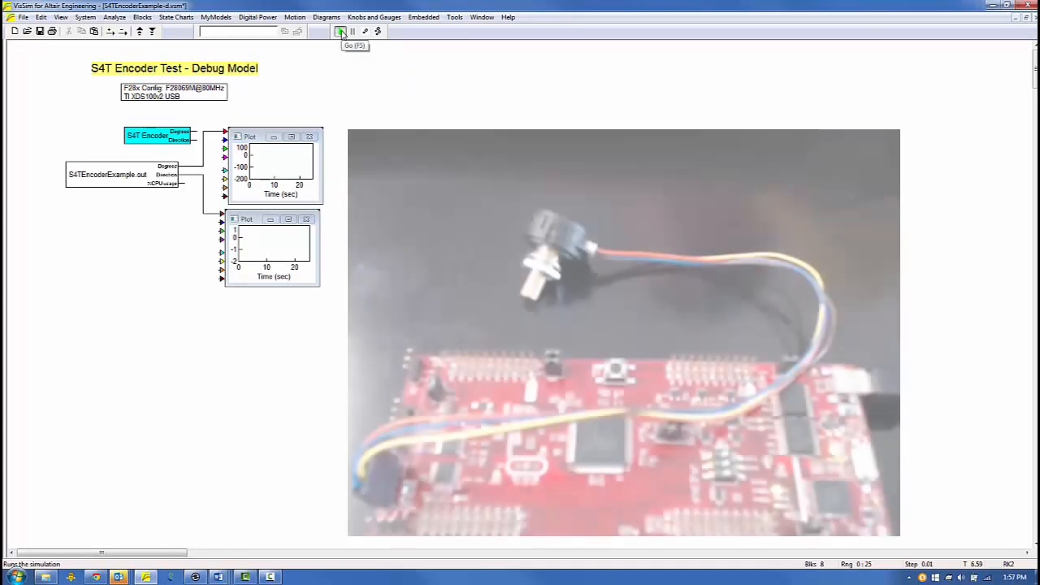
left_click(342, 33)
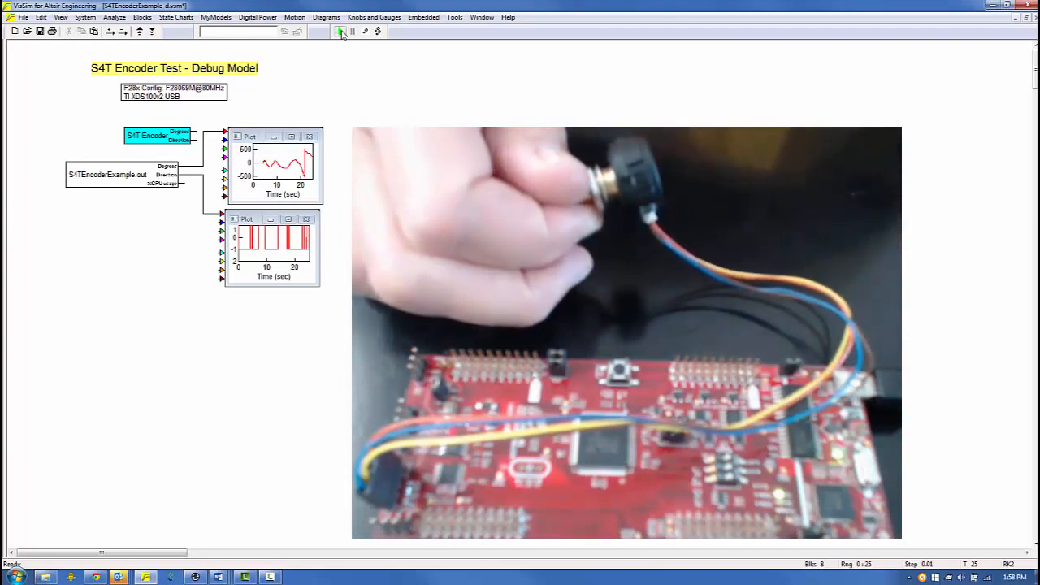
left_click(341, 32)
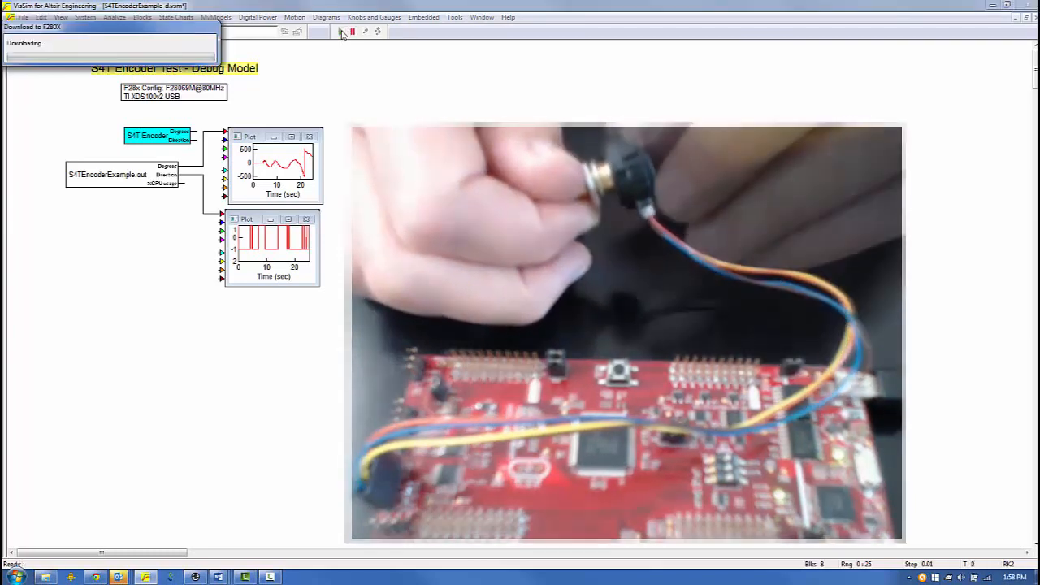